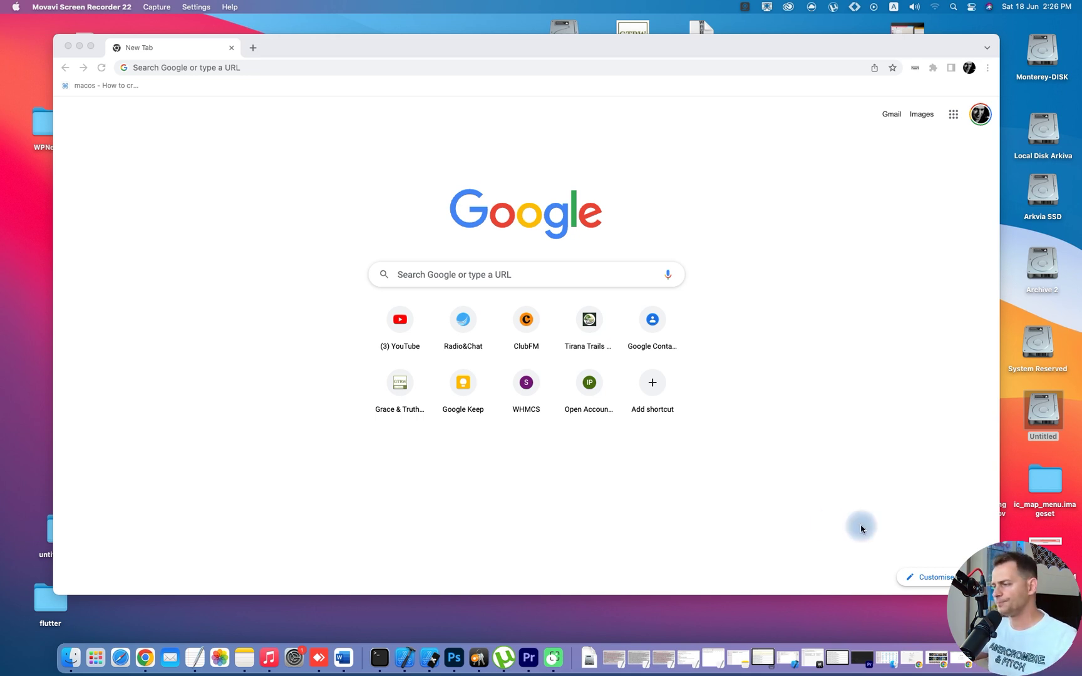
Step: Load the android.com/filetransfer page in Chrome from the address-bar suggestion
left_click(601, 499)
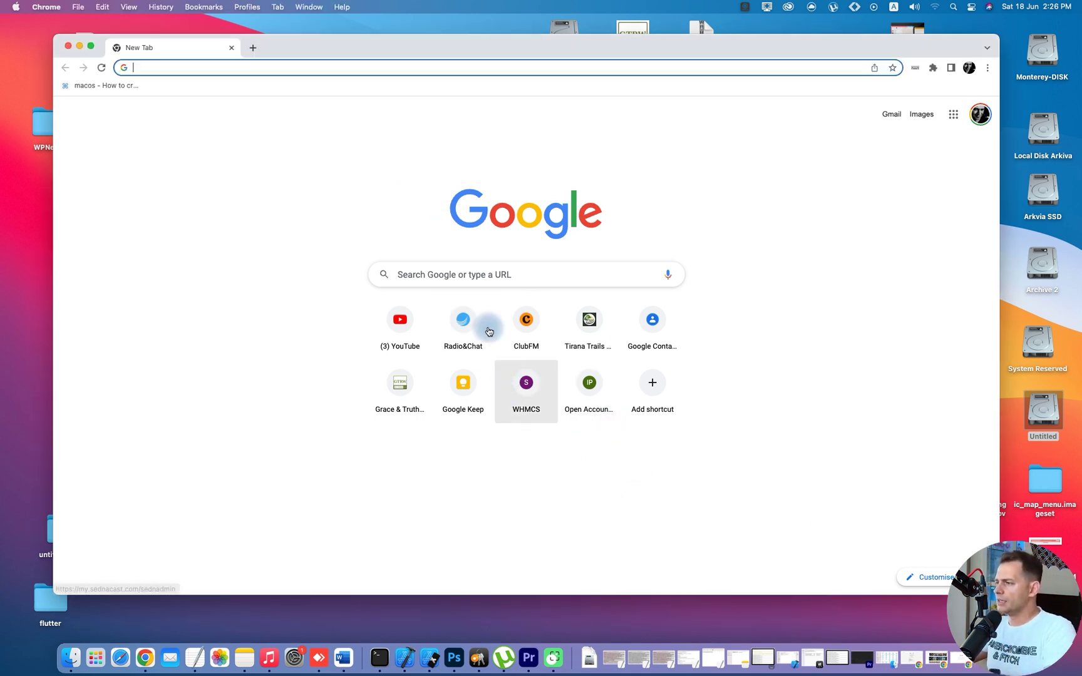
left_click(248, 69)
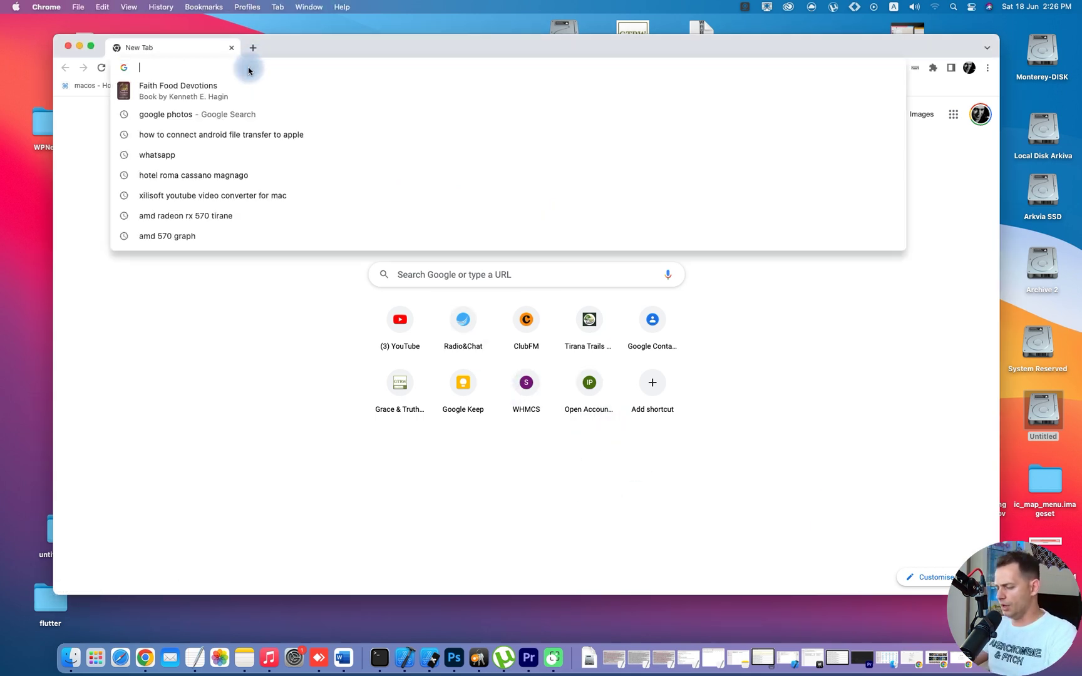
type("android.com/filetransfer/")
left_click(285, 211)
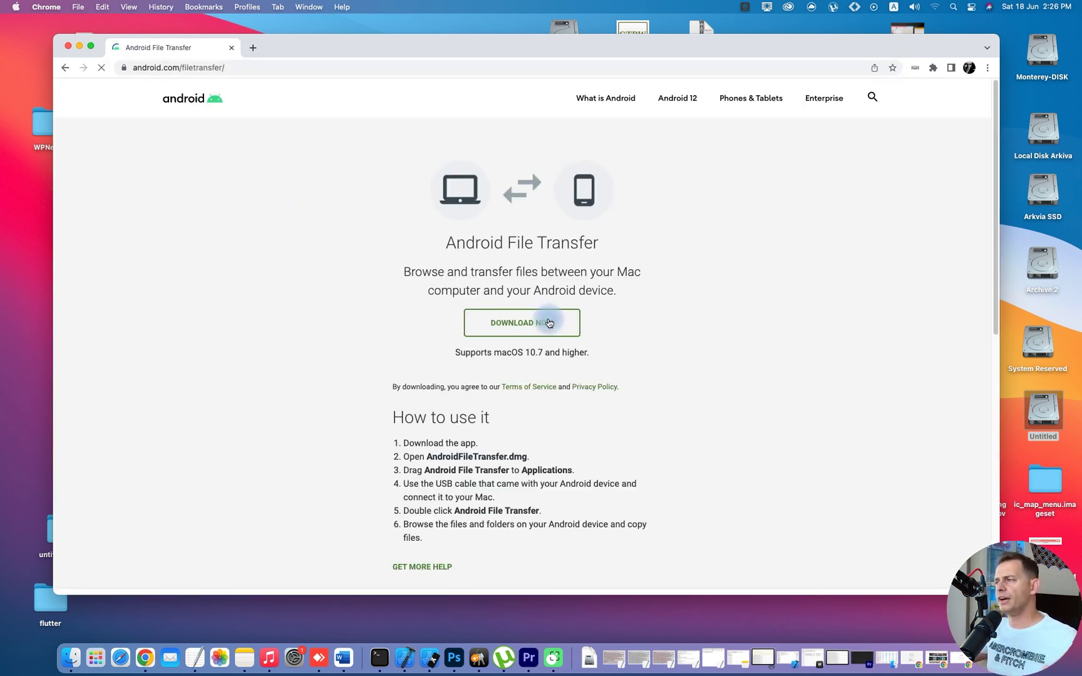
left_click_drag(404, 271, 667, 278)
Step: Download AndroidFileTransfer.dmg and open the downloaded disk image
left_click(601, 292)
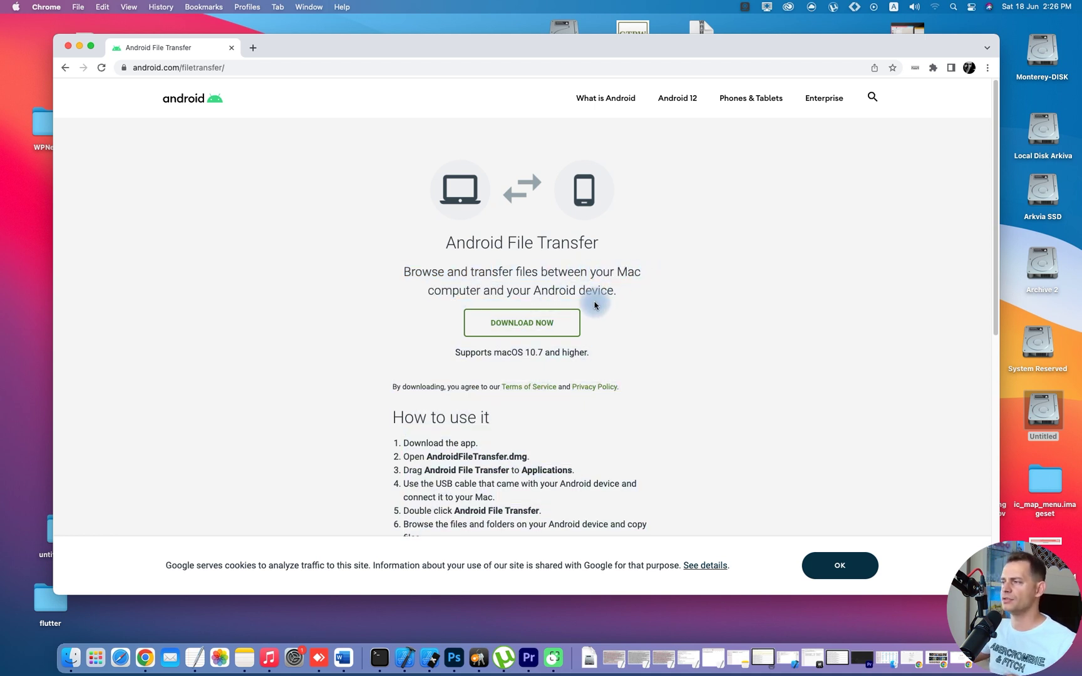
left_click(508, 324)
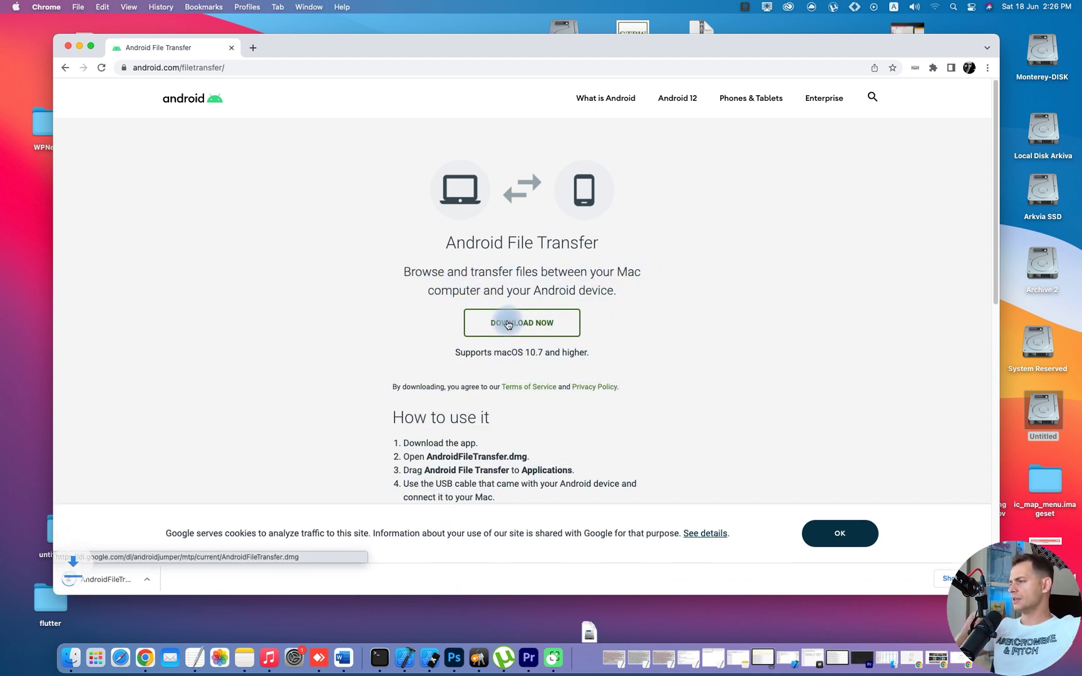
left_click(859, 562)
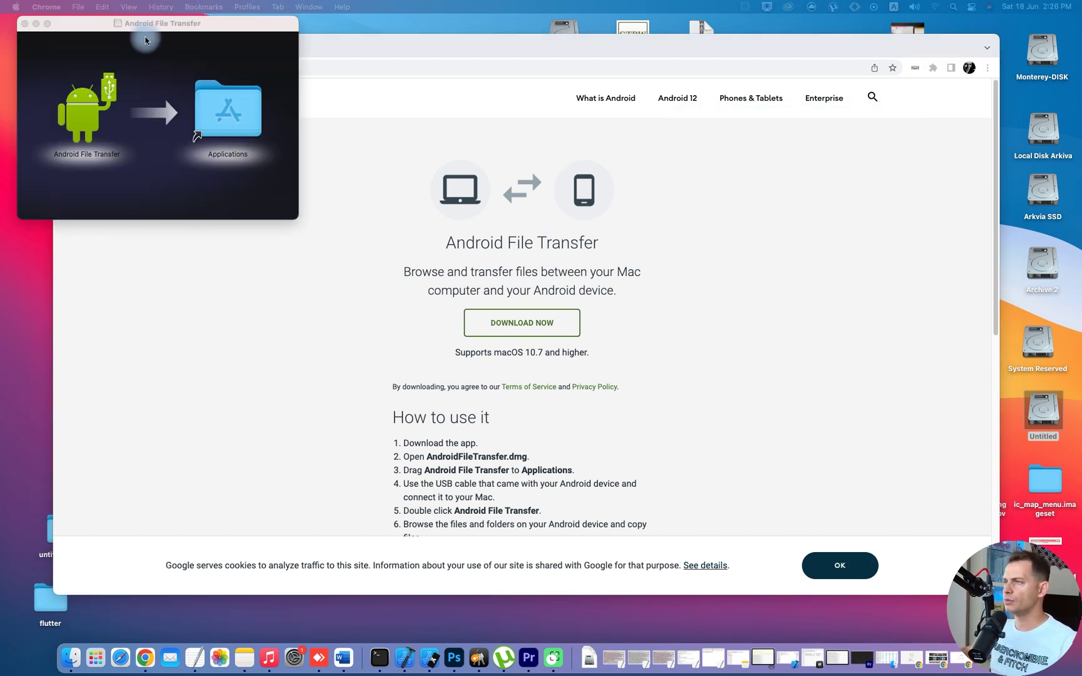
Step: Drag Android File Transfer onto the Applications folder, then bring up Launchpad
left_click_drag(220, 29, 266, 186)
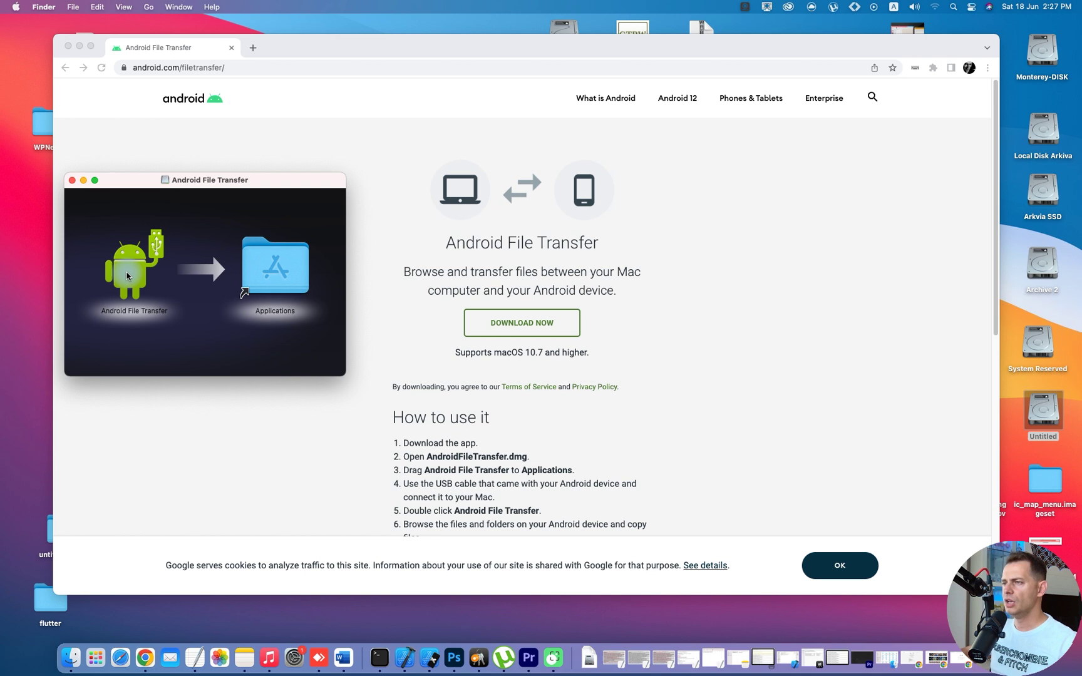
left_click_drag(126, 271, 278, 267)
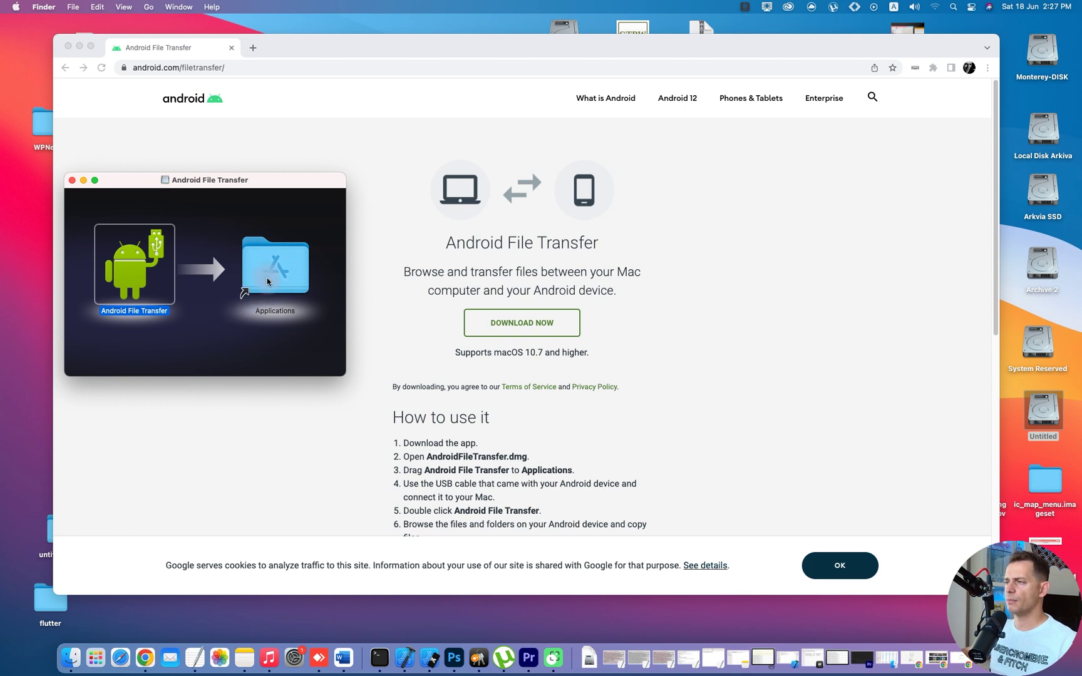
left_click(96, 656)
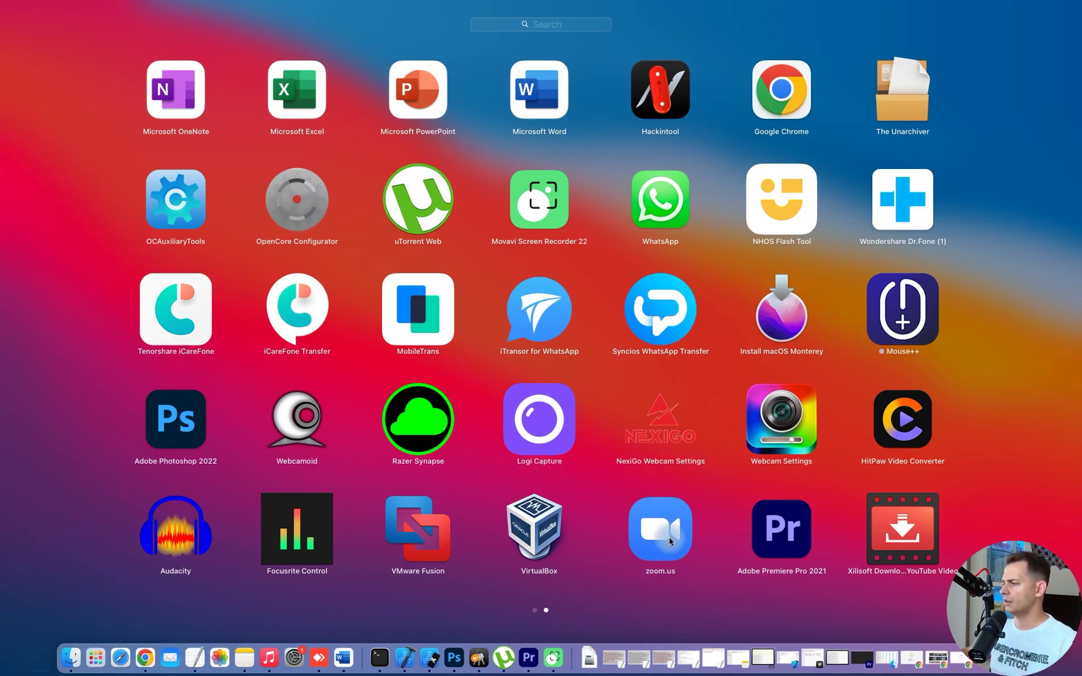
Step: Launch Android File Transfer from Launchpad page 3, approve it at the security prompt, and dismiss the welcome screen
left_click(551, 611)
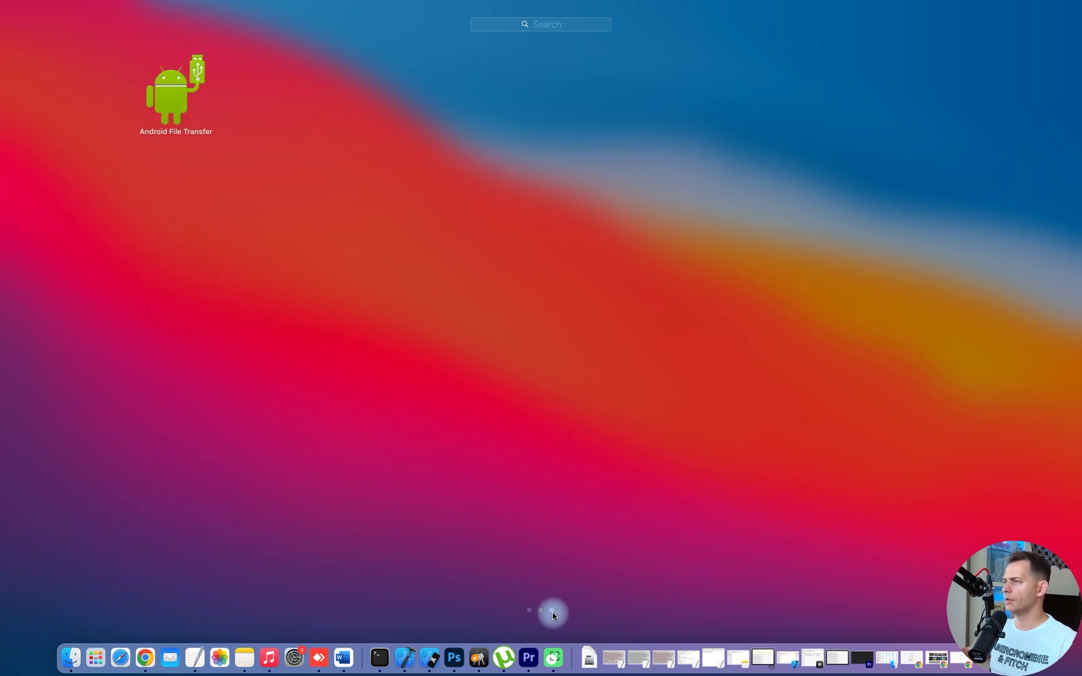
left_click(172, 105)
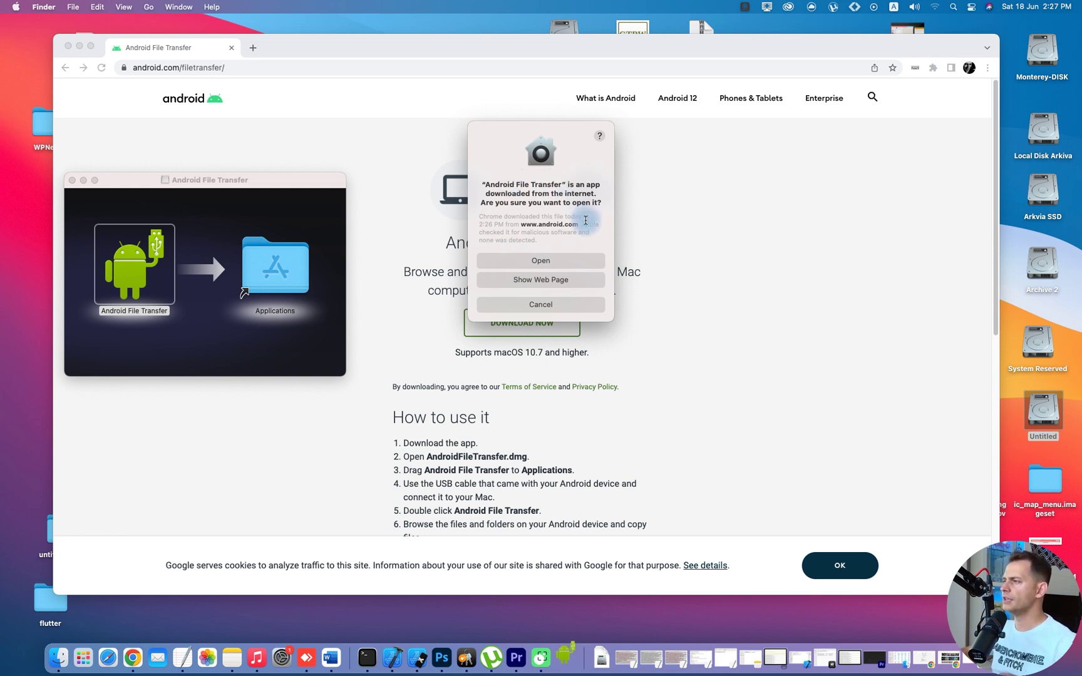
double_click(161, 37)
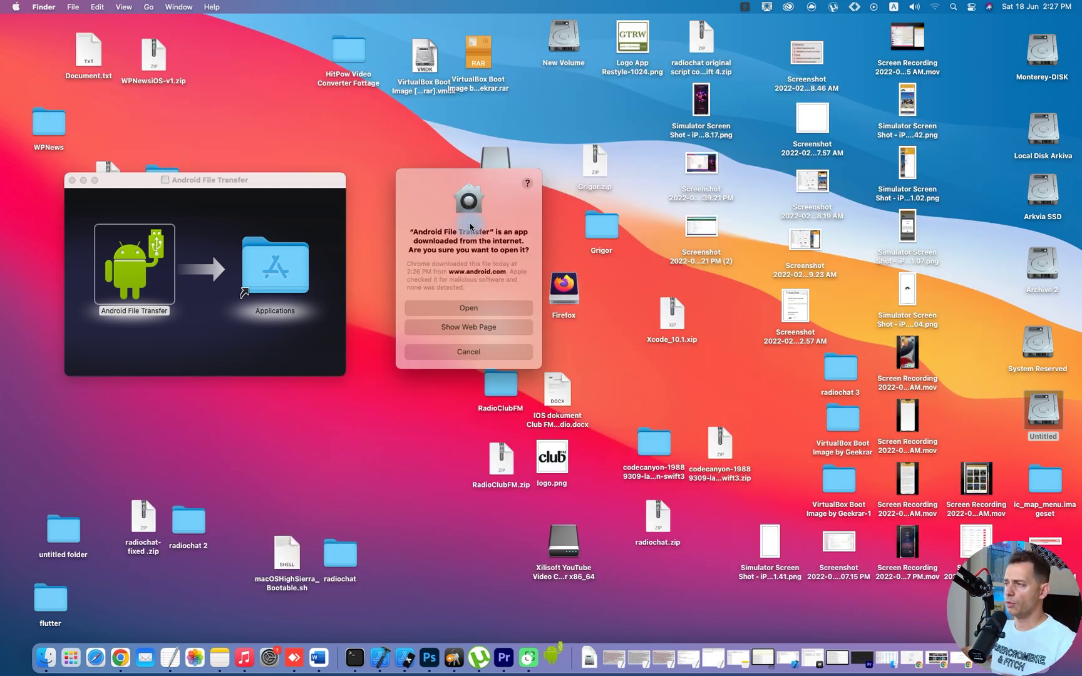
left_click(463, 309)
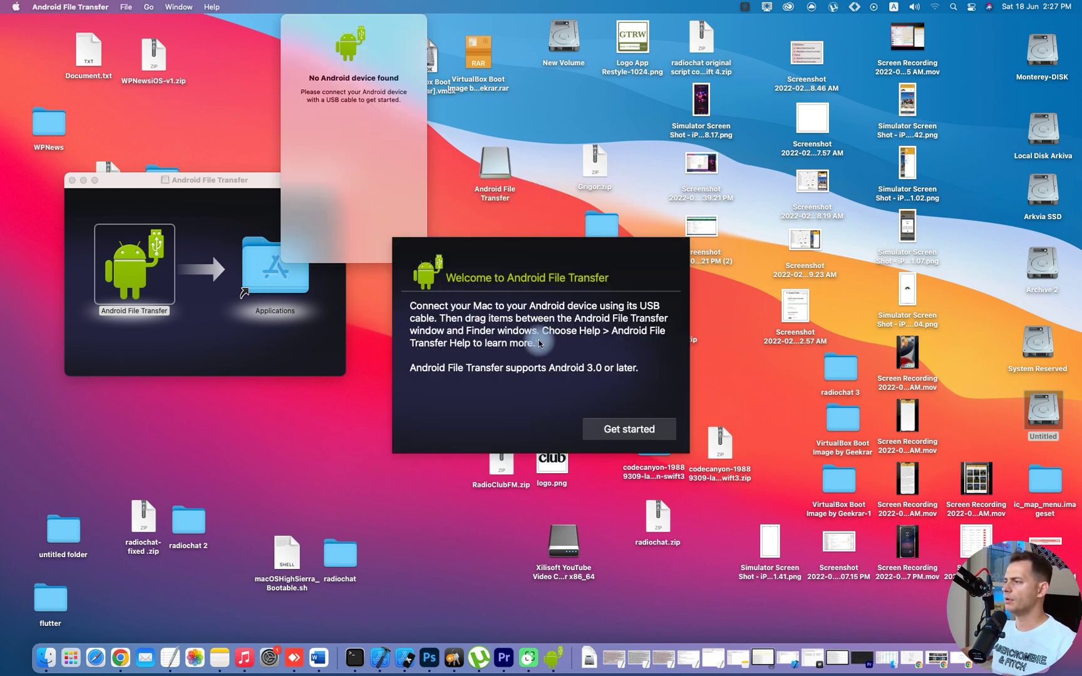
left_click(615, 432)
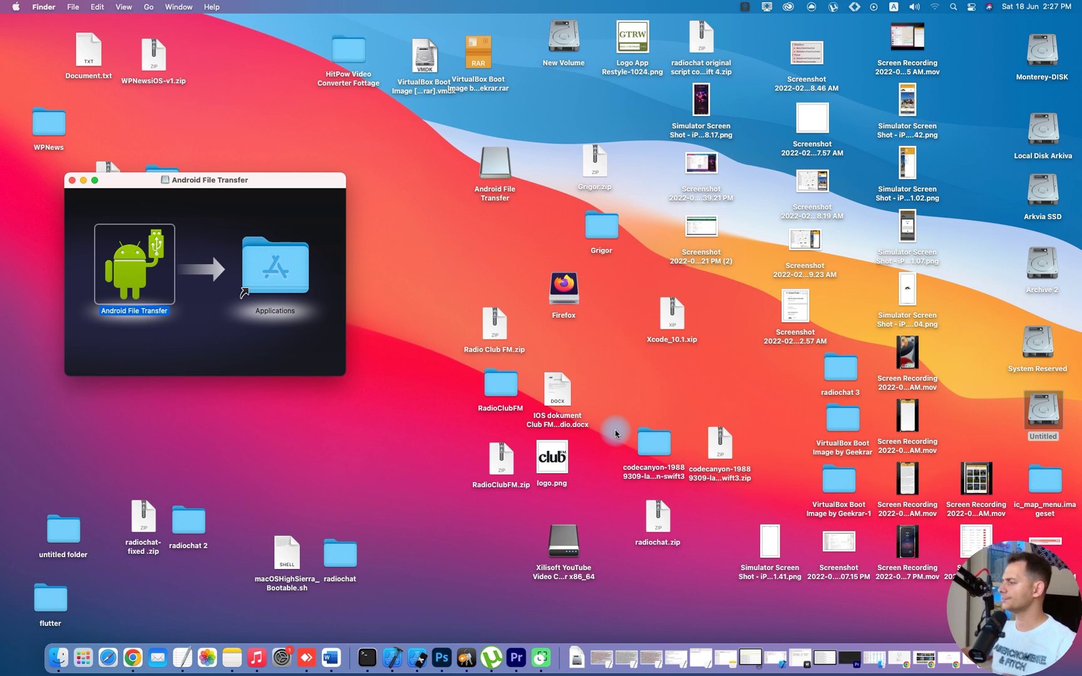
Step: Show the General tab of Security & Privacy, then relaunch Android File Transfer from Launchpad
left_click(329, 656)
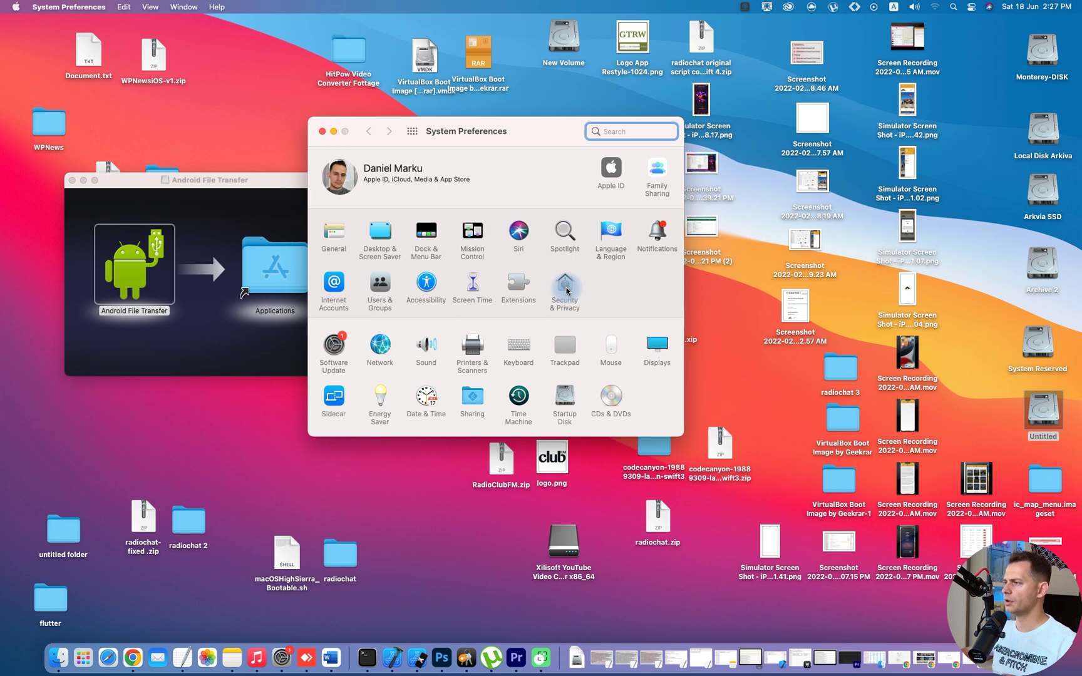
left_click(570, 285)
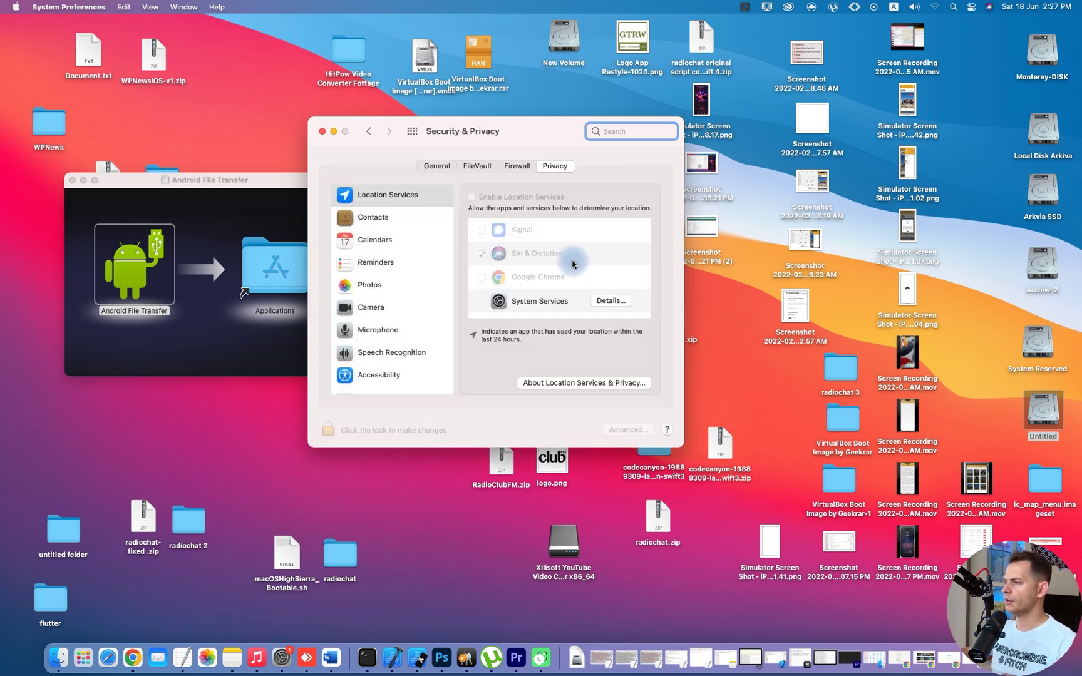
left_click(432, 166)
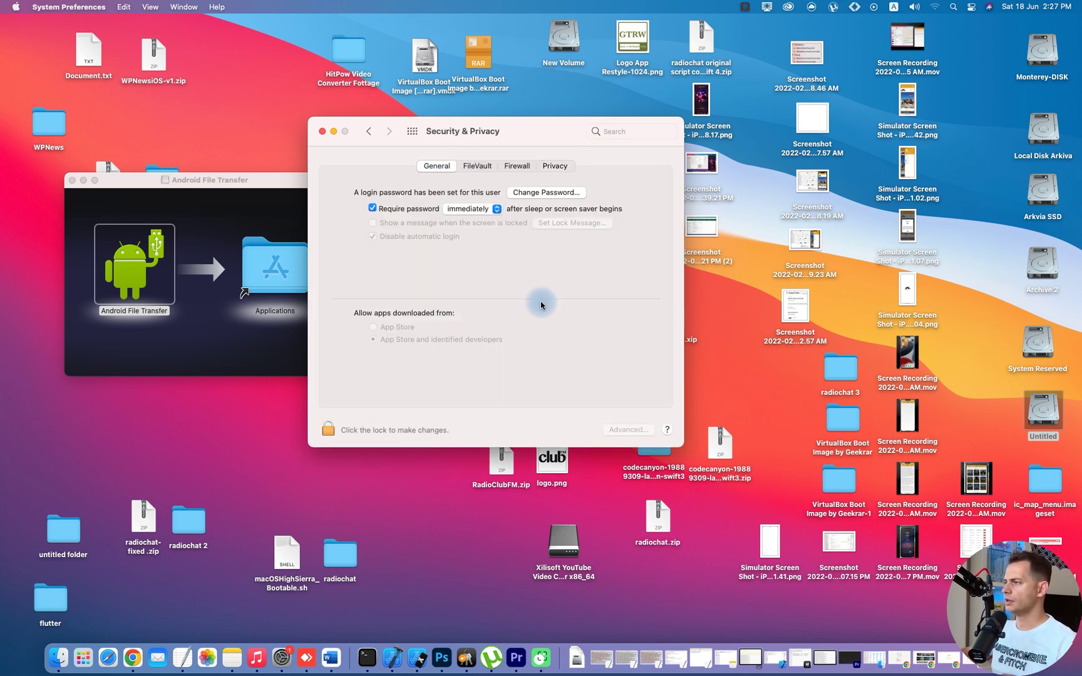
left_click_drag(519, 130, 643, 129)
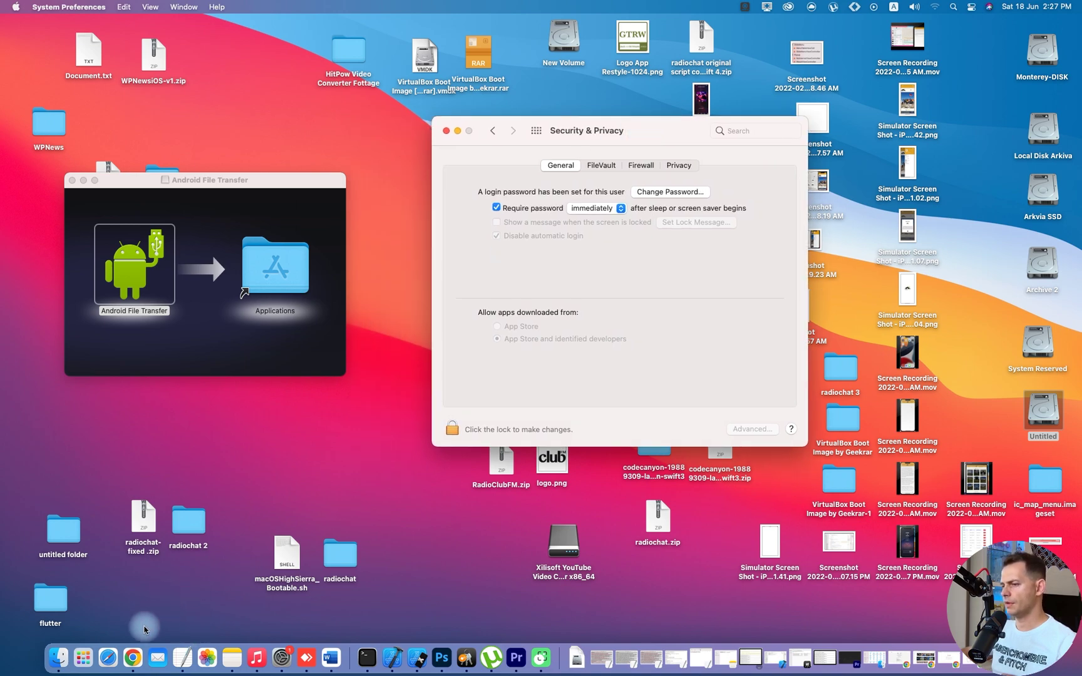
left_click(85, 655)
left_click(175, 88)
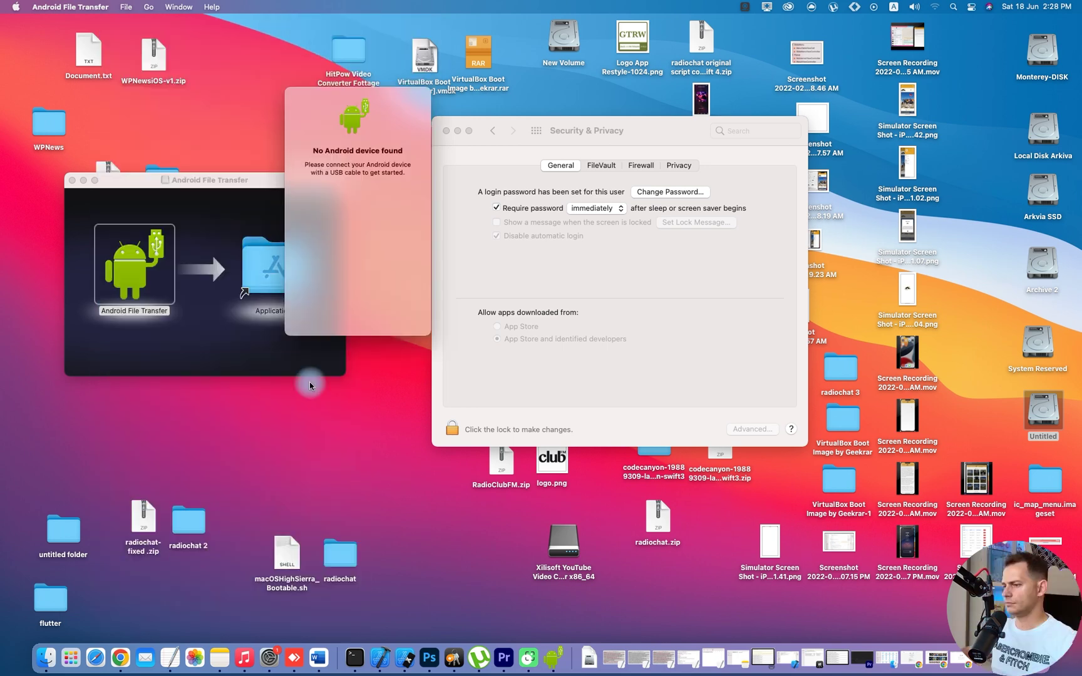
Step: Quit Android File Transfer from the Dock and relaunch it to list the Xiaomi phone's 18 folders
right_click(552, 651)
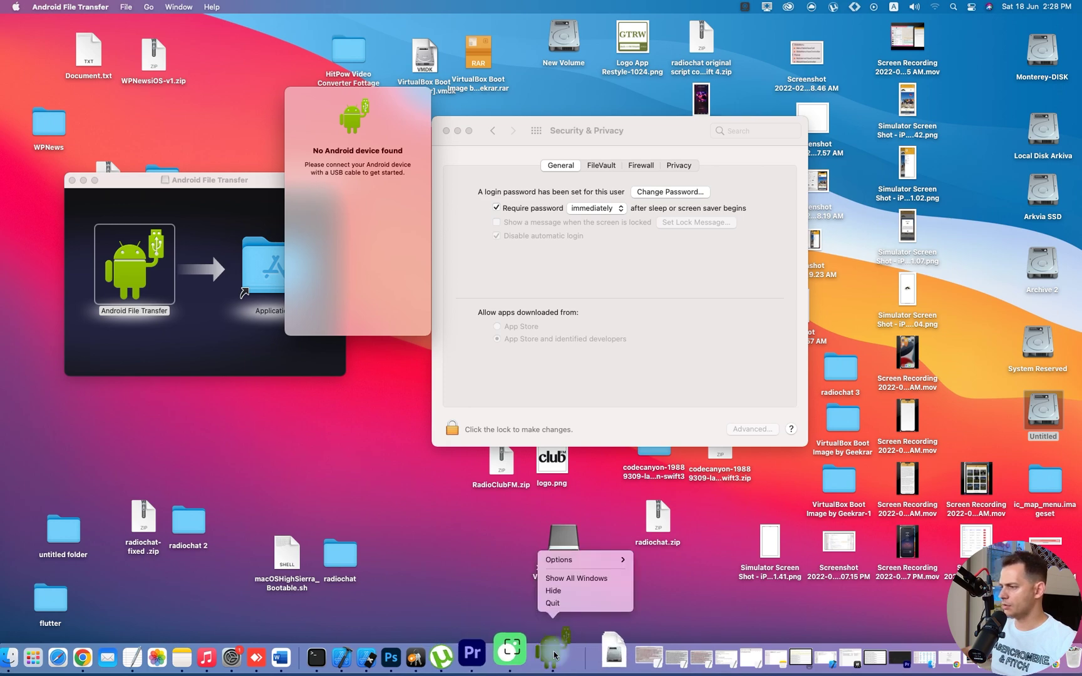
left_click(569, 604)
left_click(55, 656)
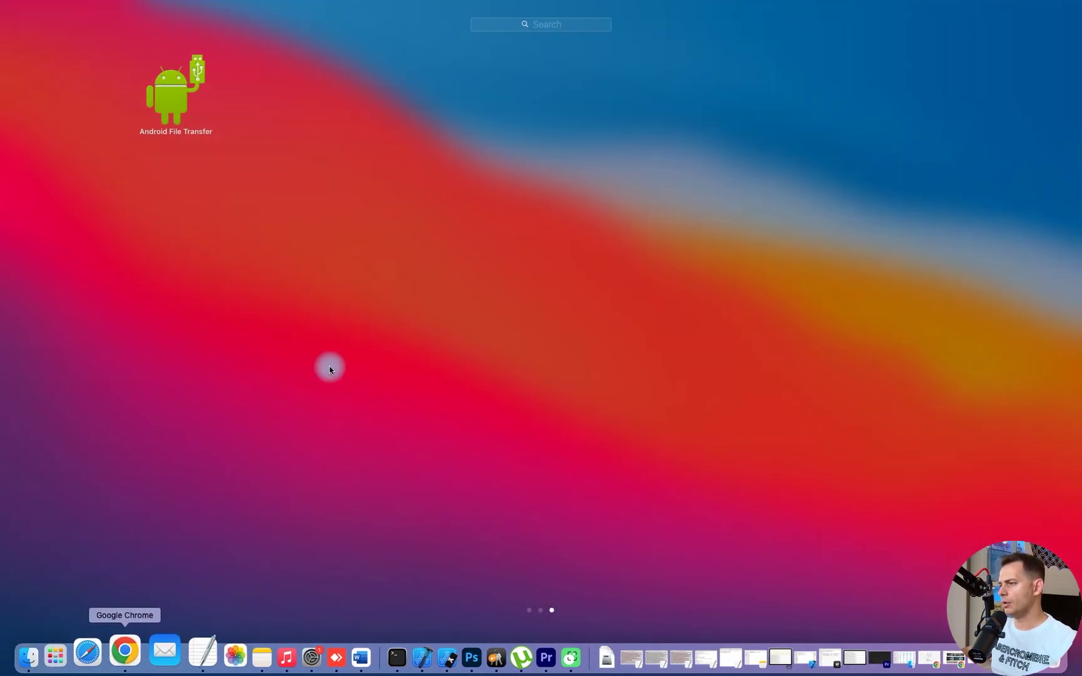
left_click(174, 88)
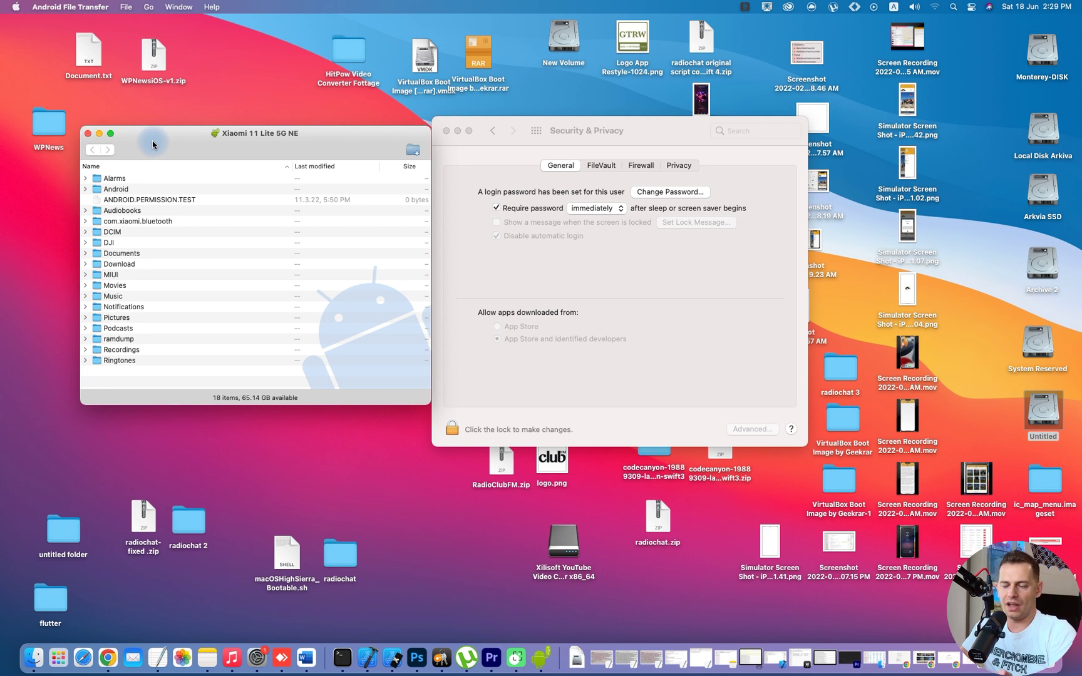
Step: Expand DCIM and its ScreenRecorder folder to list the phone's screen recordings
mouse_move(152, 141)
left_mouse_down()
mouse_move(207, 143)
mouse_move(182, 142)
left_mouse_up()
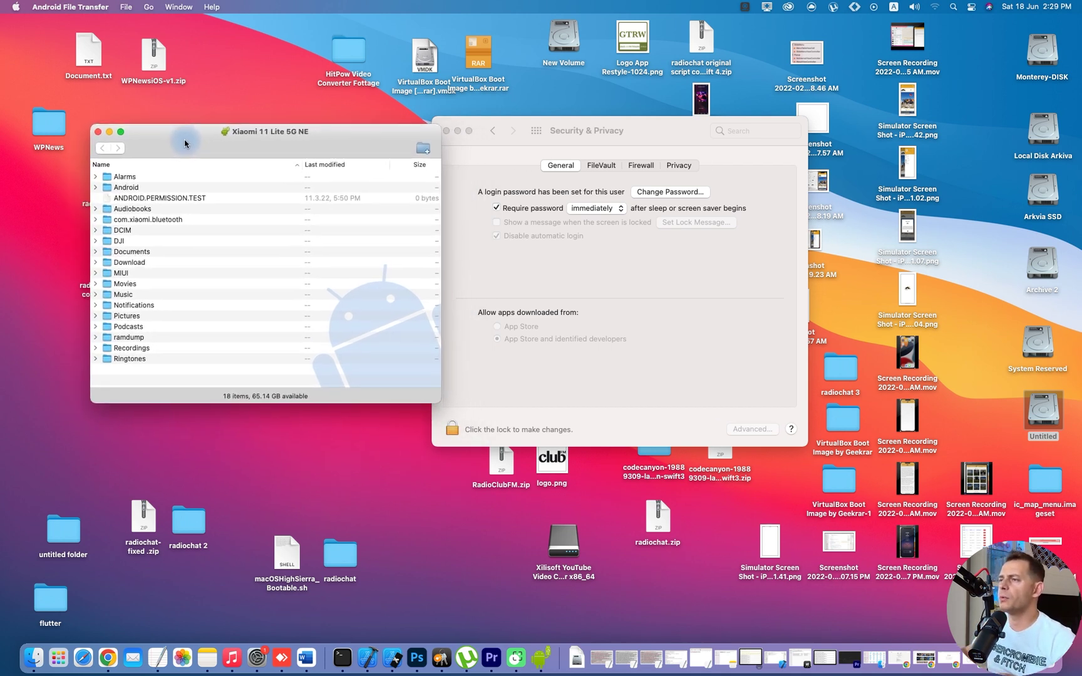
left_click(96, 231)
left_click(139, 241)
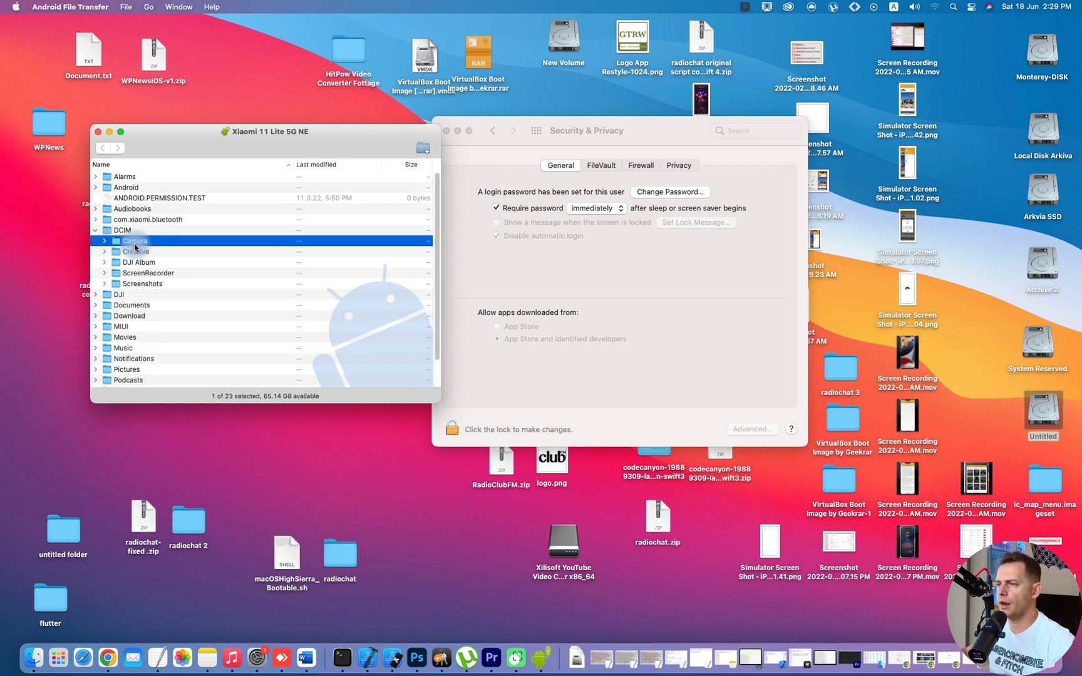
left_click(114, 274)
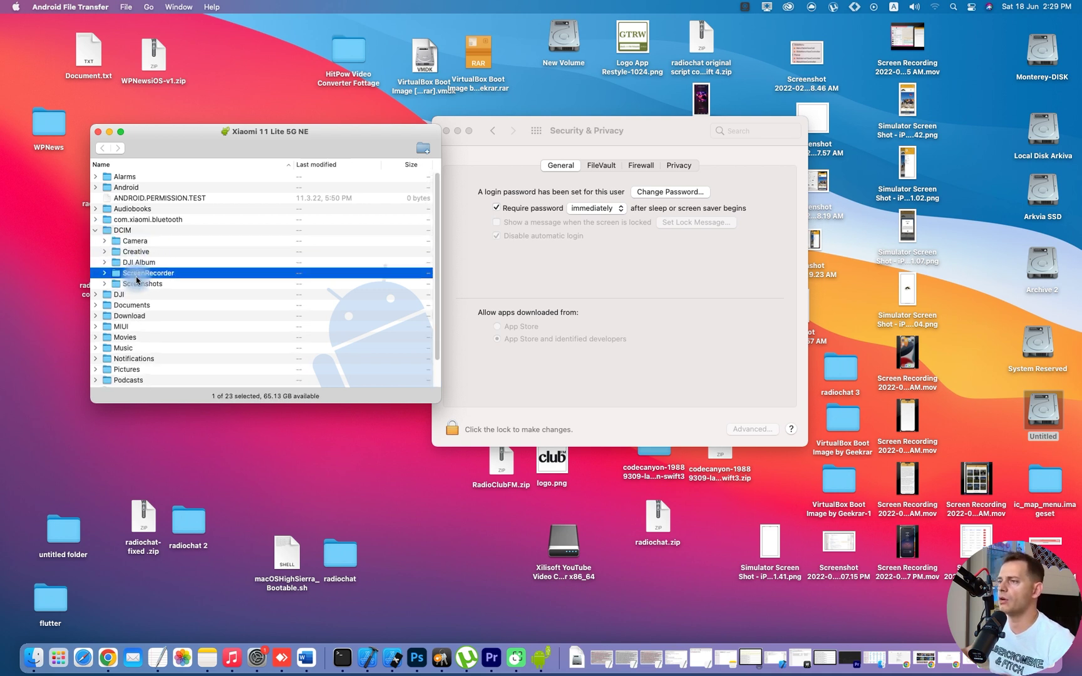
left_click(103, 273)
scroll(274, 297, "down", 5)
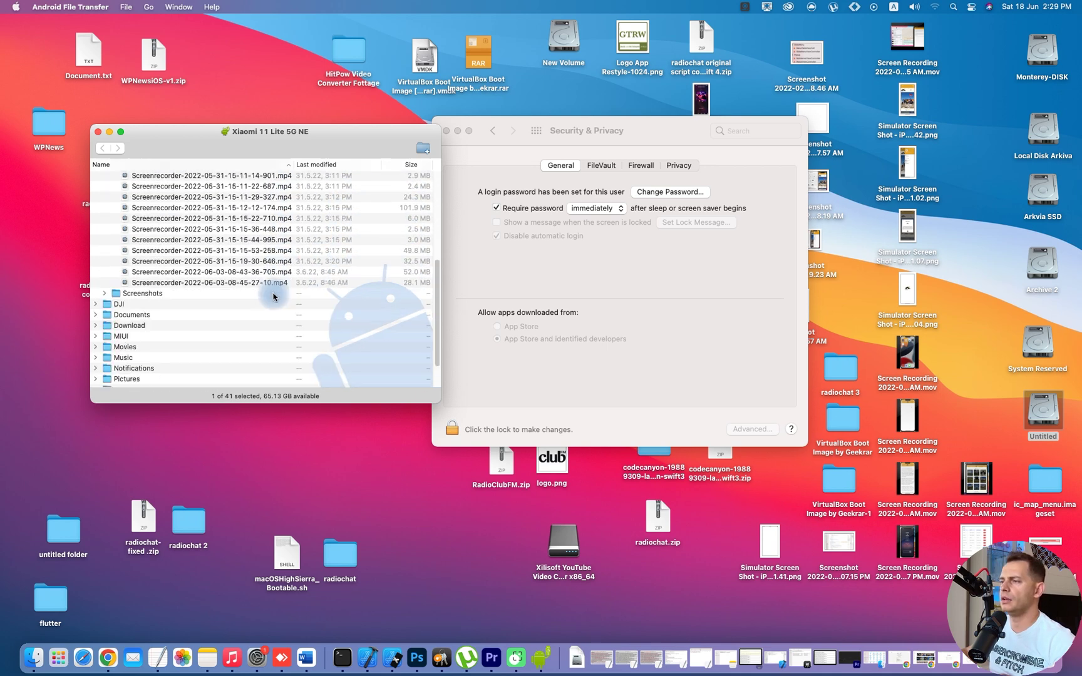
scroll(273, 297, "up", 1)
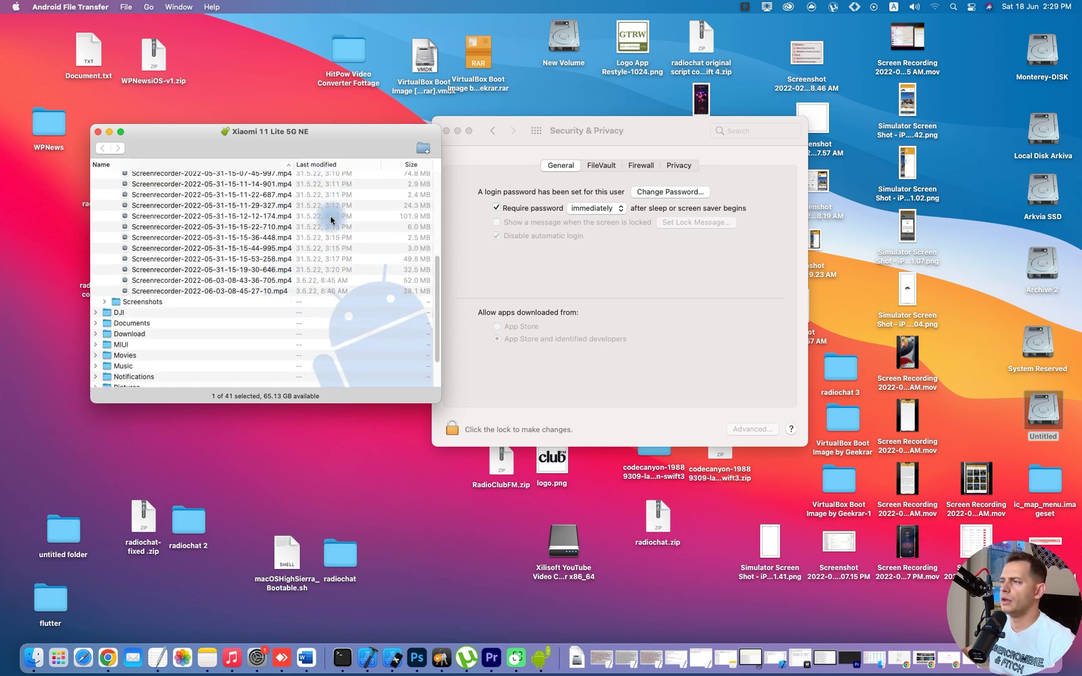
Step: Select the six newest screen recordings and drag them toward the Mac folder
left_click(188, 291)
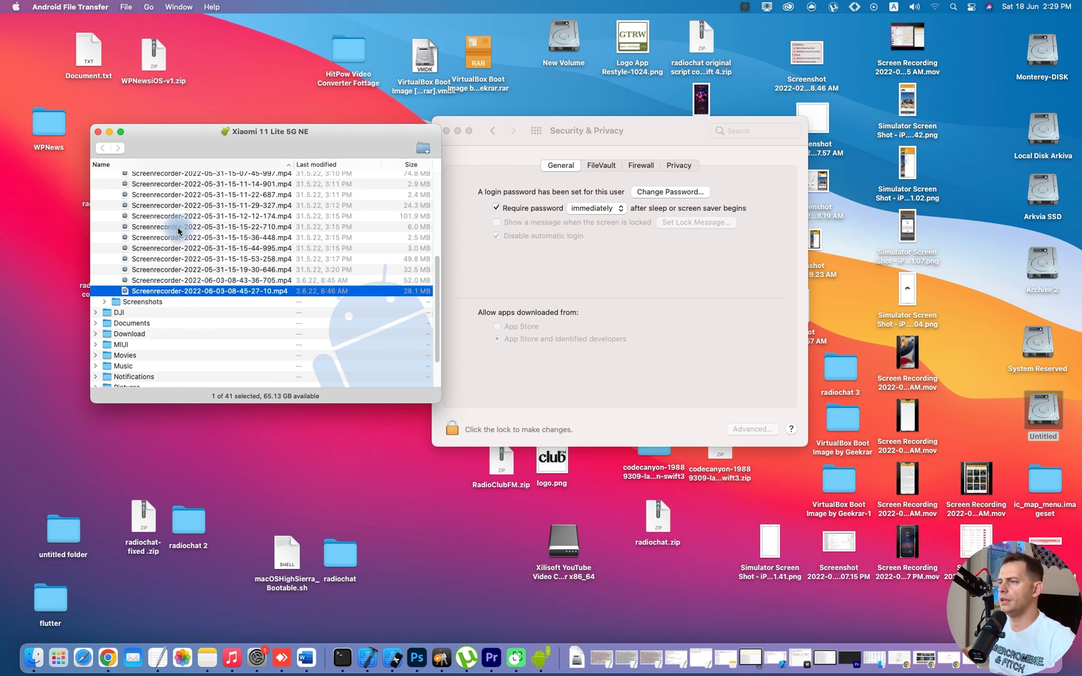
left_click(177, 236, "shift")
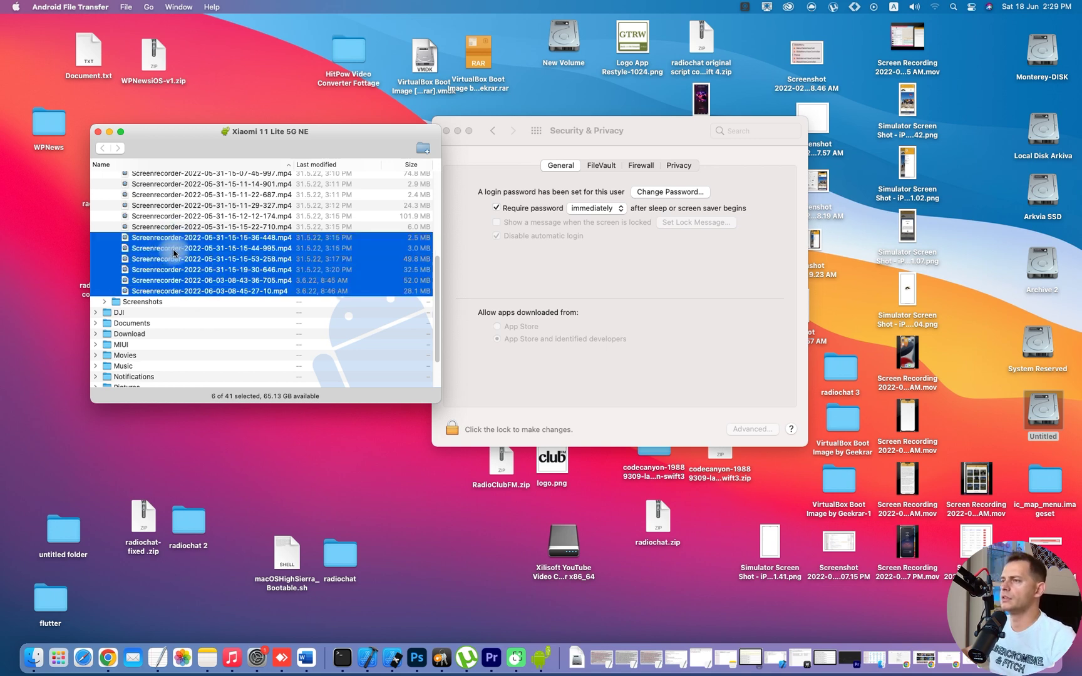
right_click(177, 249)
right_click(143, 241)
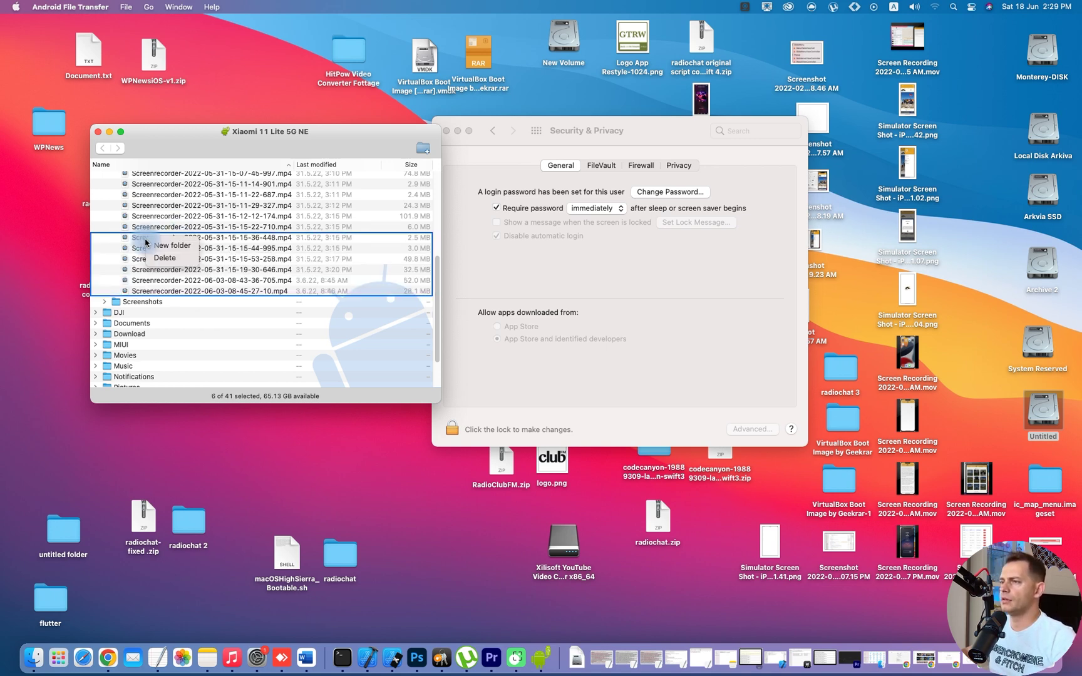
left_click(153, 166)
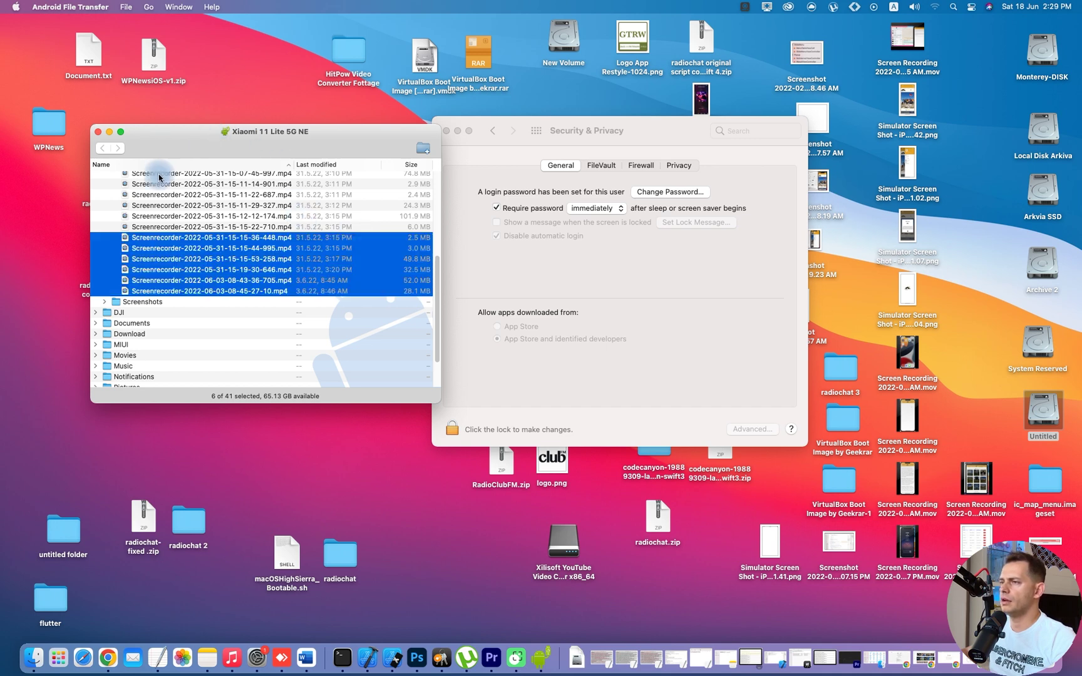
mouse_move(148, 238)
left_mouse_down()
mouse_move(186, 325)
mouse_move(145, 244)
left_mouse_up()
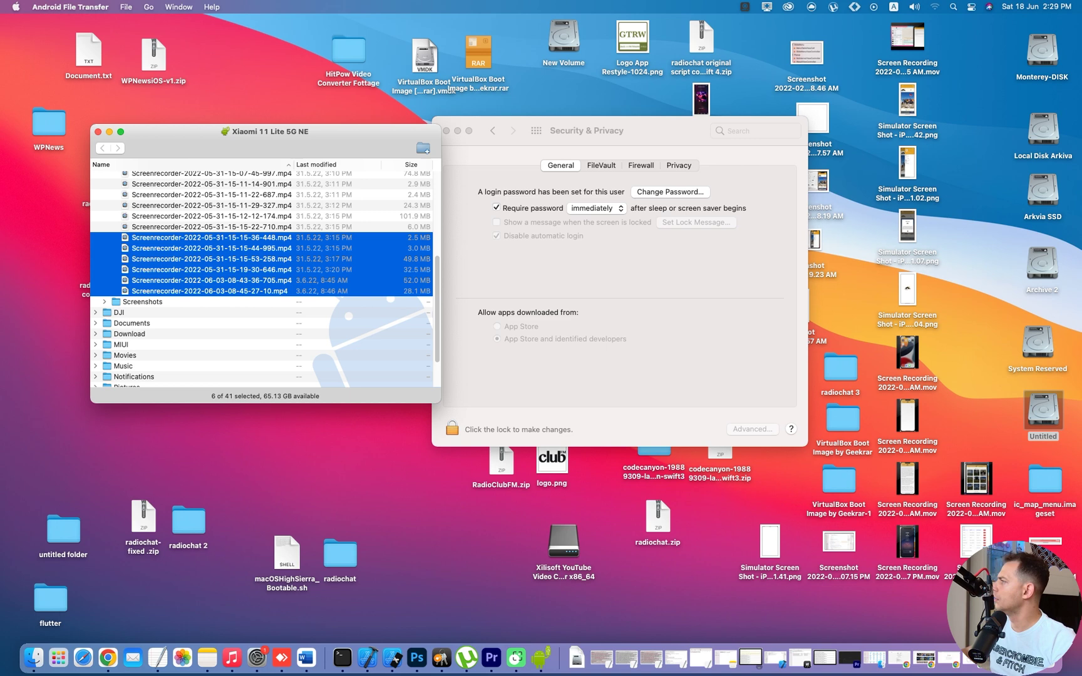
scroll(188, 282, "up", 3)
Step: Extend the selection to 17 recordings and drag them into the Finder 'mobile android' window
left_click(145, 176, "shift")
left_click_drag(145, 176, 711, 214)
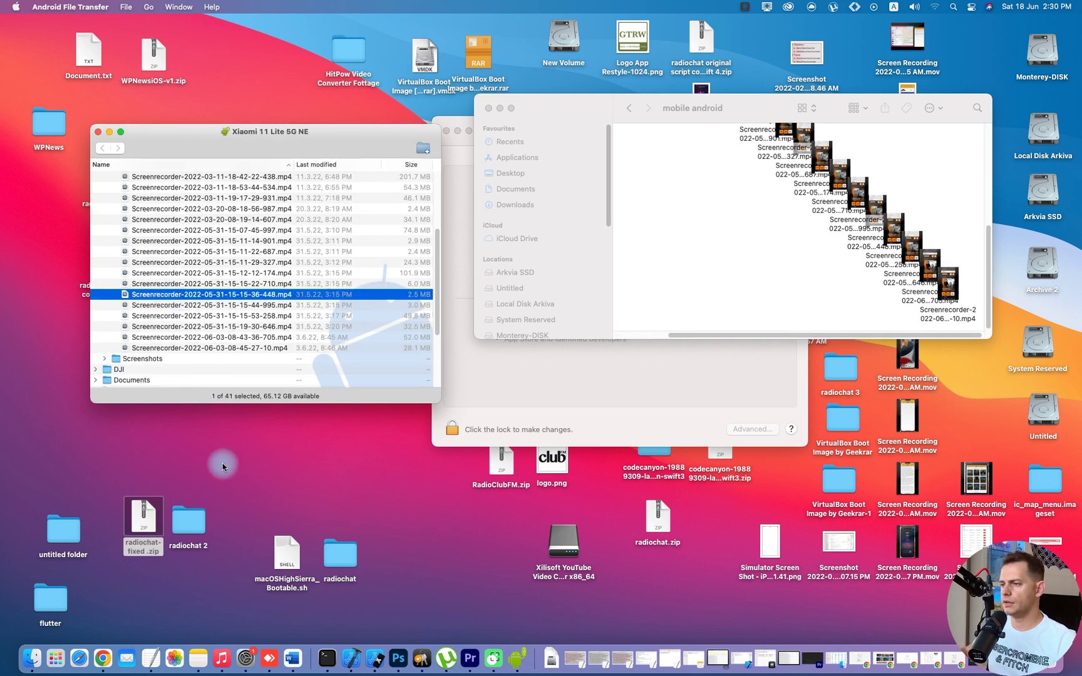
Step: Drop radiochat-fixed.zip onto the phone's Screenshots folder, which fails with 'Could not copy file'
left_click_drag(142, 517, 165, 345)
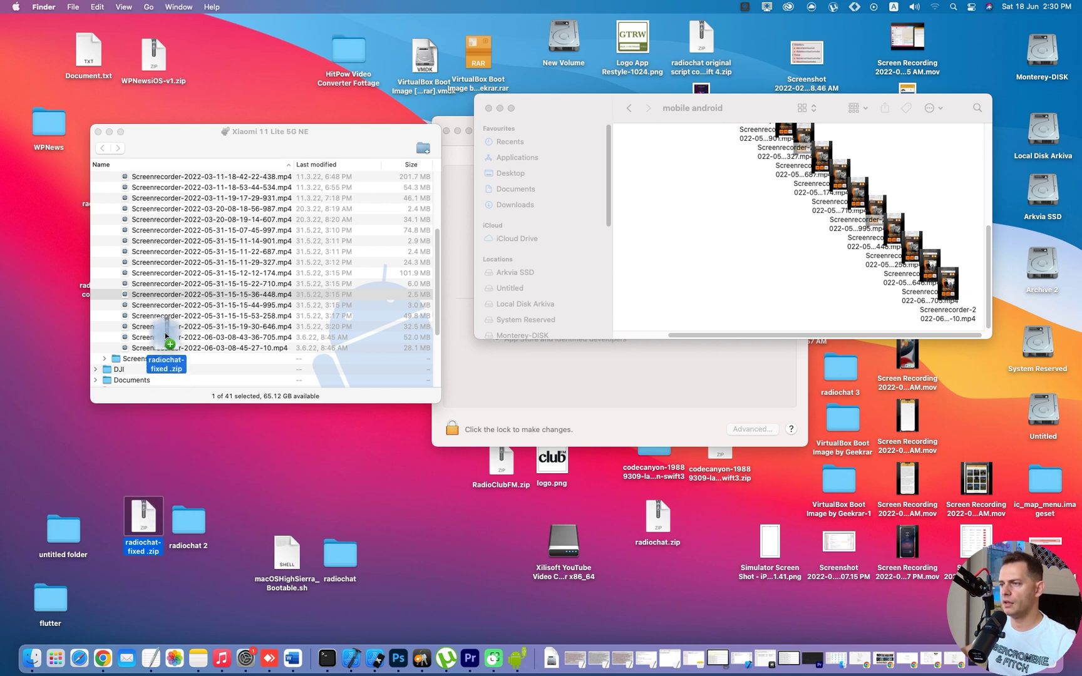
left_click_drag(165, 345, 143, 361)
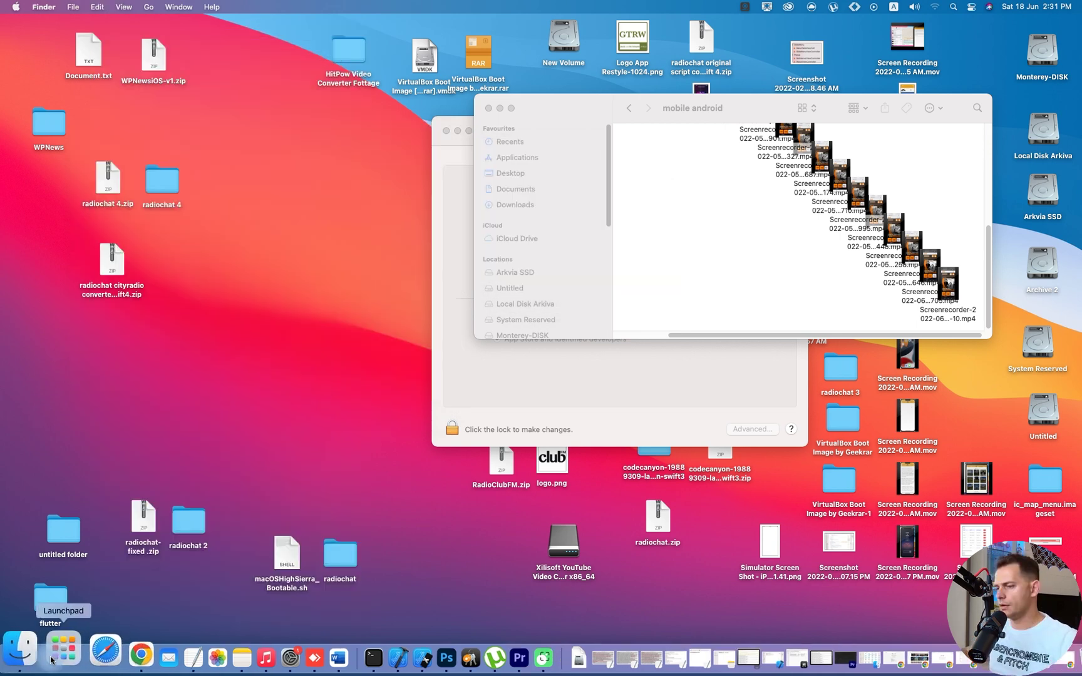
left_click(56, 657)
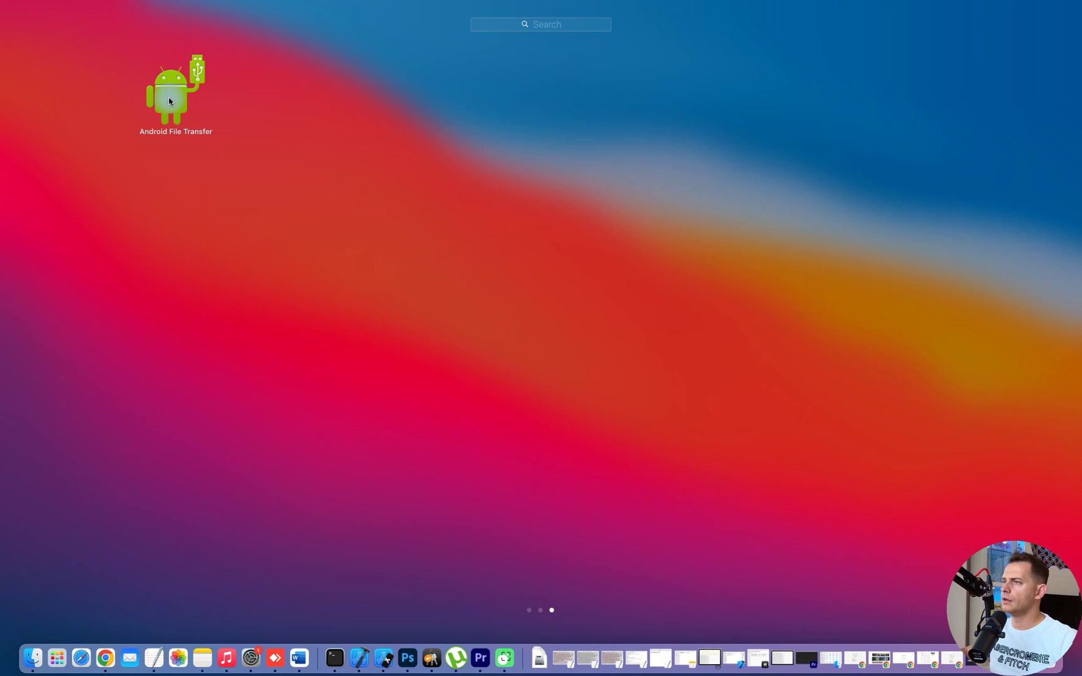
Step: Copy radiochat-fixed.zip (29.3 MB) into the phone's ScreenRecorder folder, then delete it from the phone
left_click(169, 101)
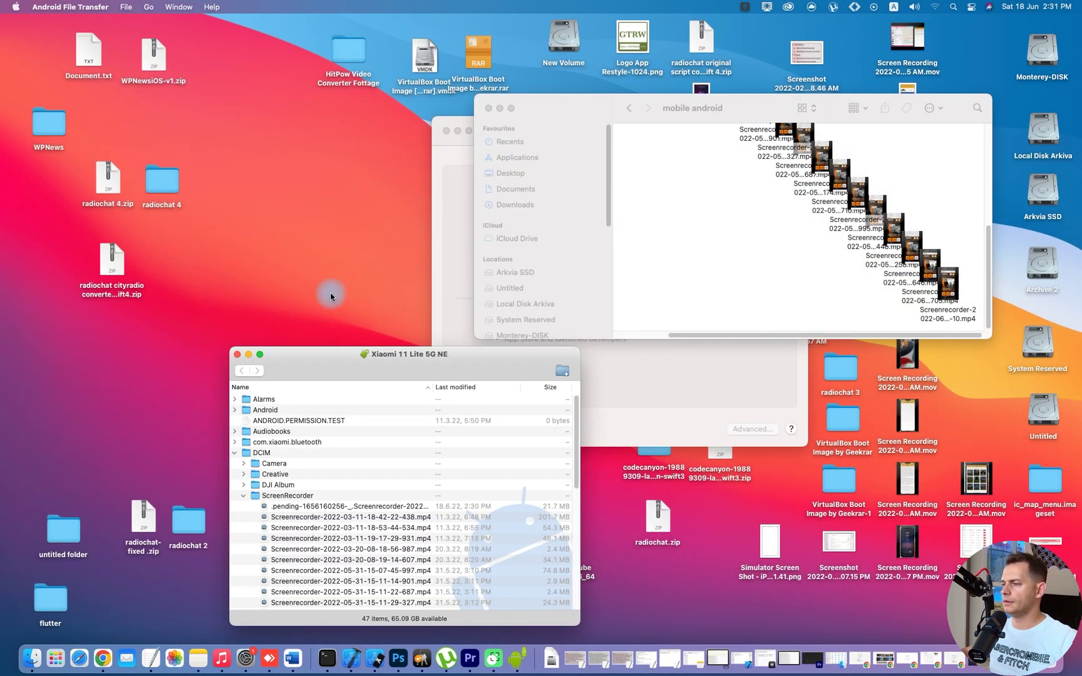
left_click_drag(324, 363, 287, 139)
left_click(144, 517)
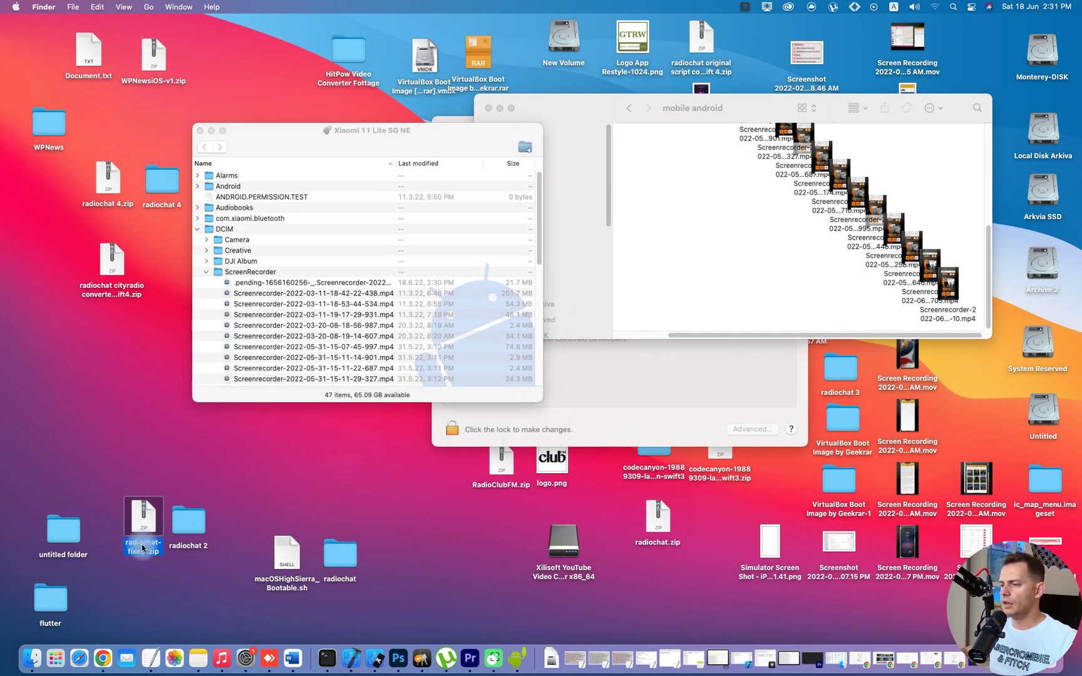
left_click_drag(144, 525, 258, 272)
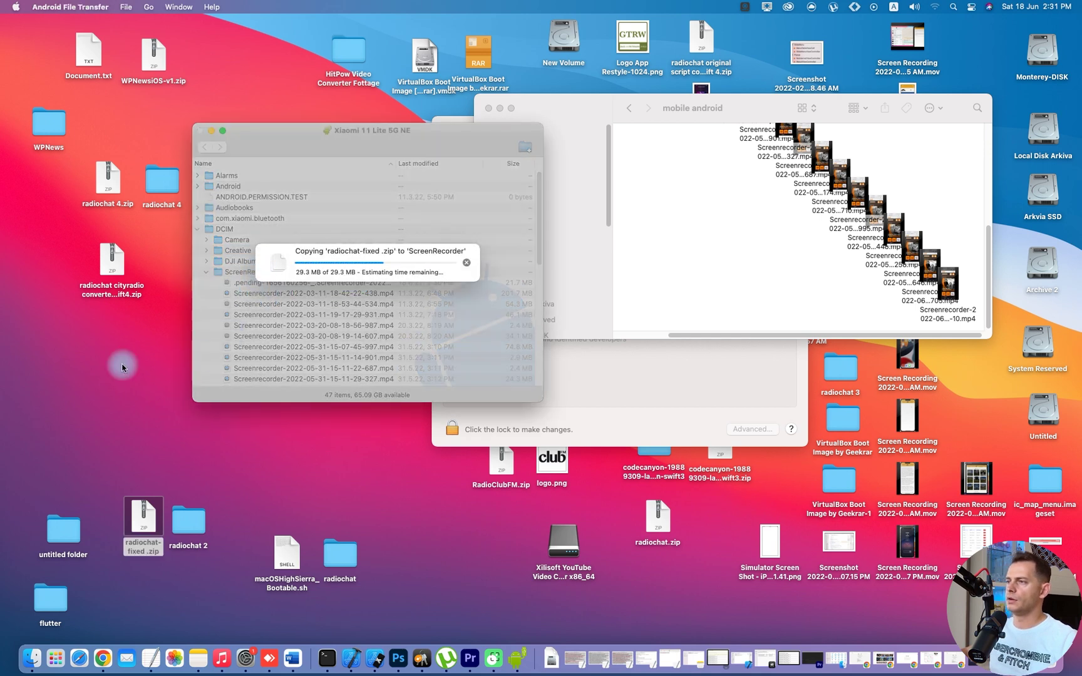
right_click(281, 298)
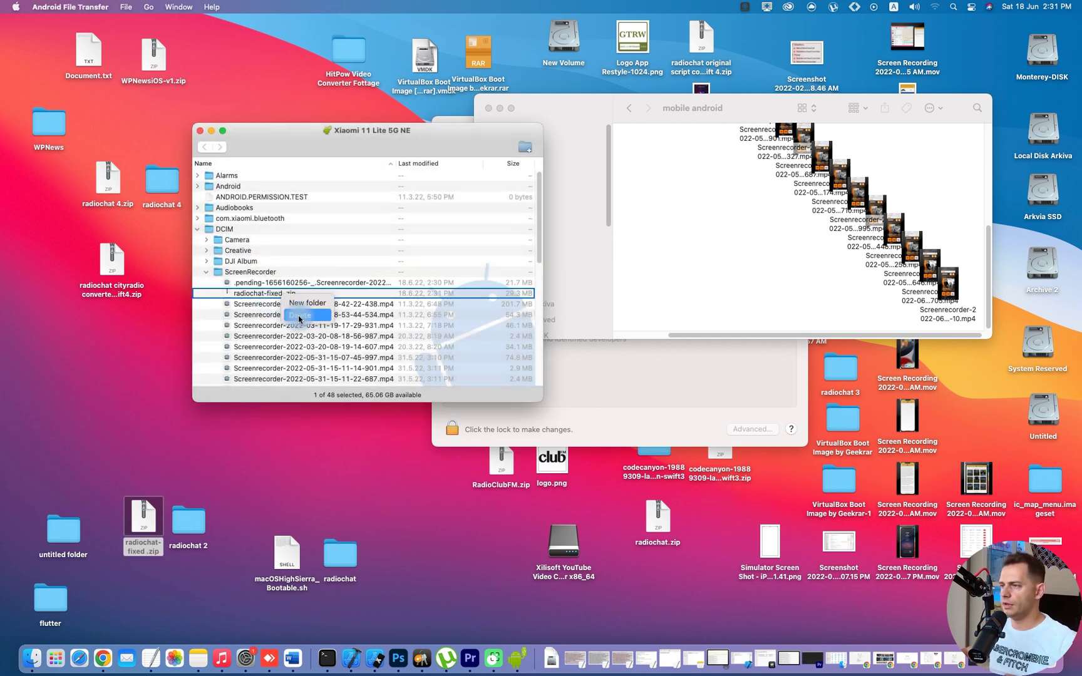
left_click(413, 311)
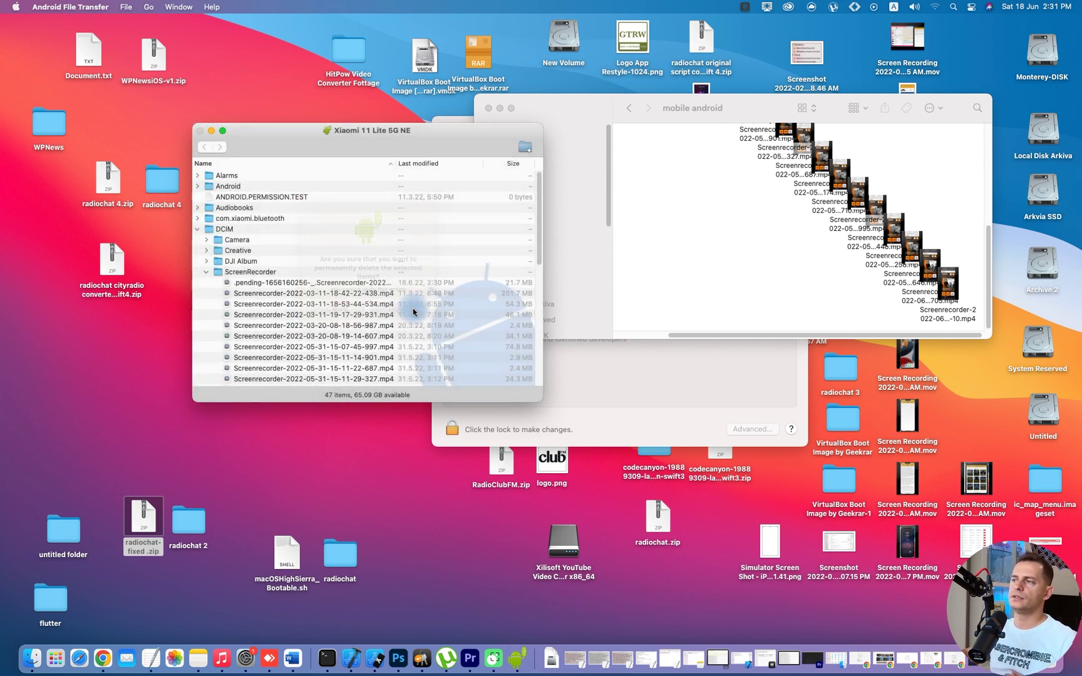